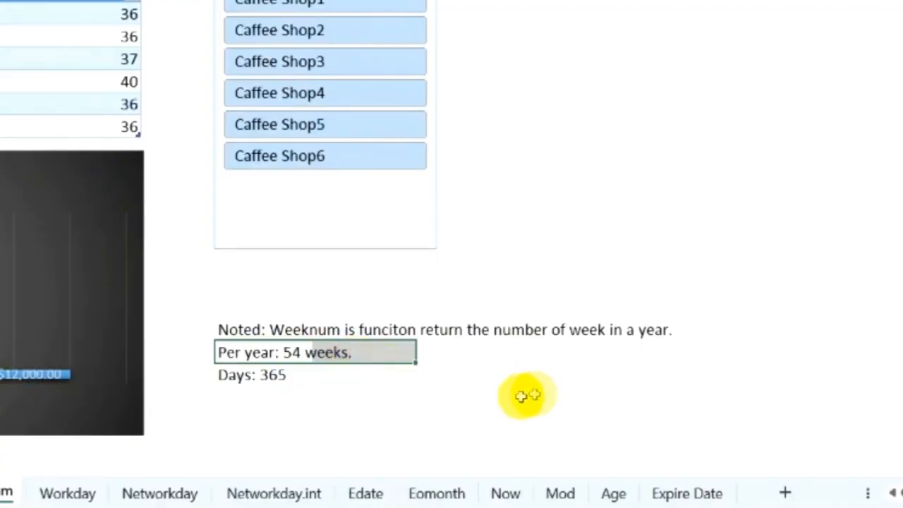
Examine the week notes and the date, shop, sales amount and week number columns of the coffee shop sales table
{"action": "left_click", "coordinate": [233, 377]}
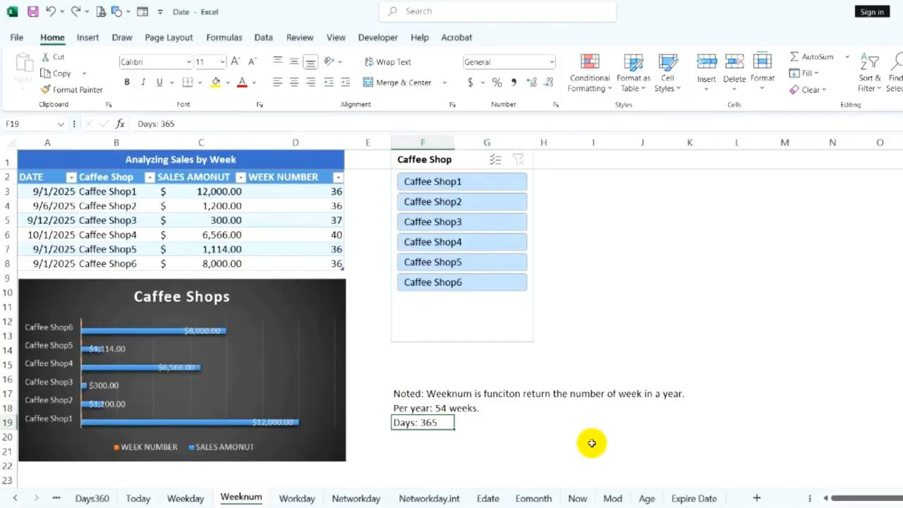
{"action": "left_click_drag", "start_coordinate": [38, 191], "coordinate": [53, 263]}
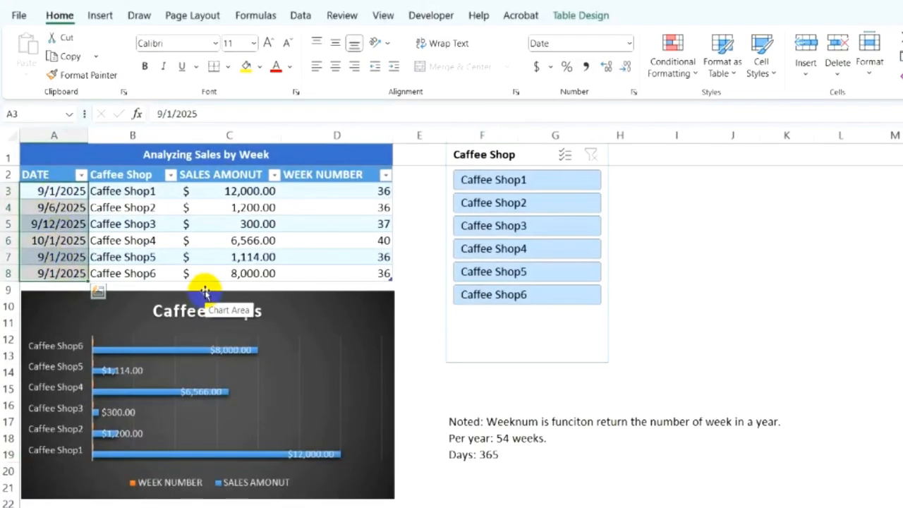
{"action": "left_click_drag", "start_coordinate": [153, 189], "coordinate": [157, 275]}
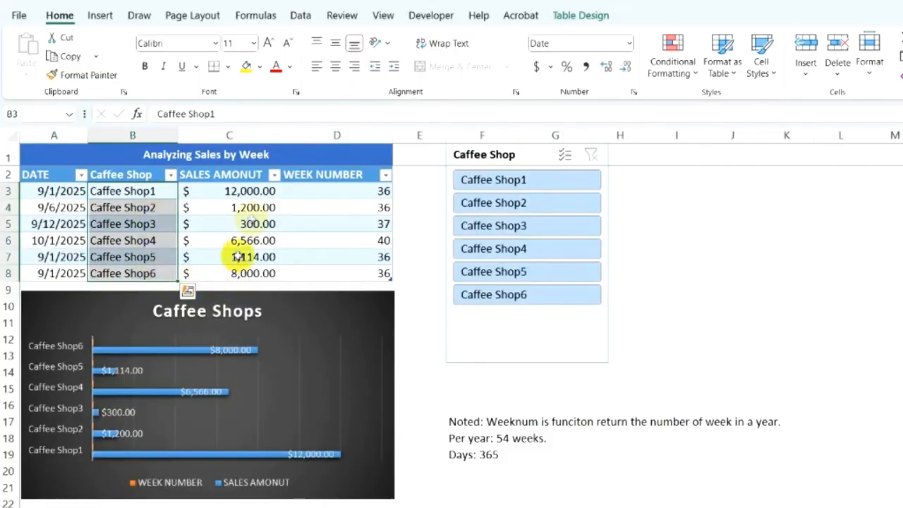
{"action": "left_click_drag", "start_coordinate": [246, 191], "coordinate": [273, 283]}
{"action": "left_click_drag", "start_coordinate": [346, 189], "coordinate": [357, 274]}
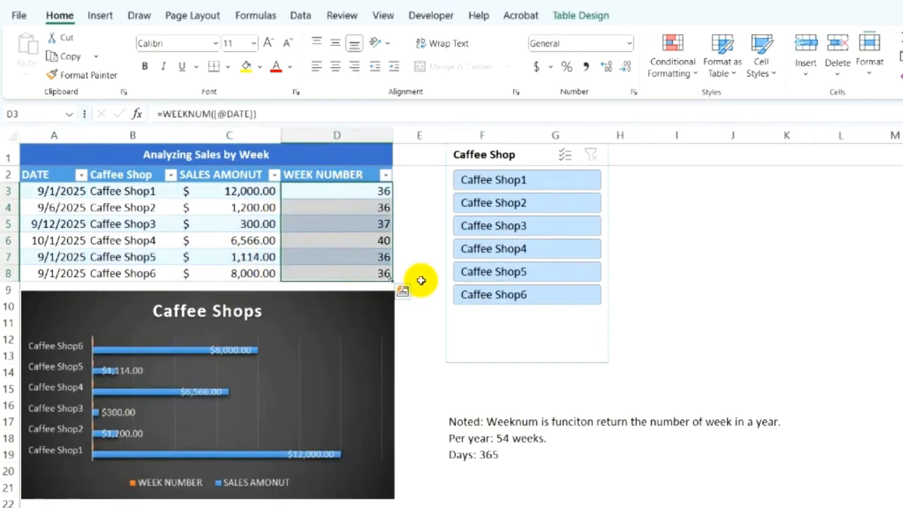
Clear the existing formulas from the WEEK NUMBER column, cells D3:D8
{"action": "left_click", "coordinate": [377, 206]}
{"action": "left_click_drag", "start_coordinate": [374, 190], "coordinate": [357, 266]}
{"action": "key", "text": "Delete"}
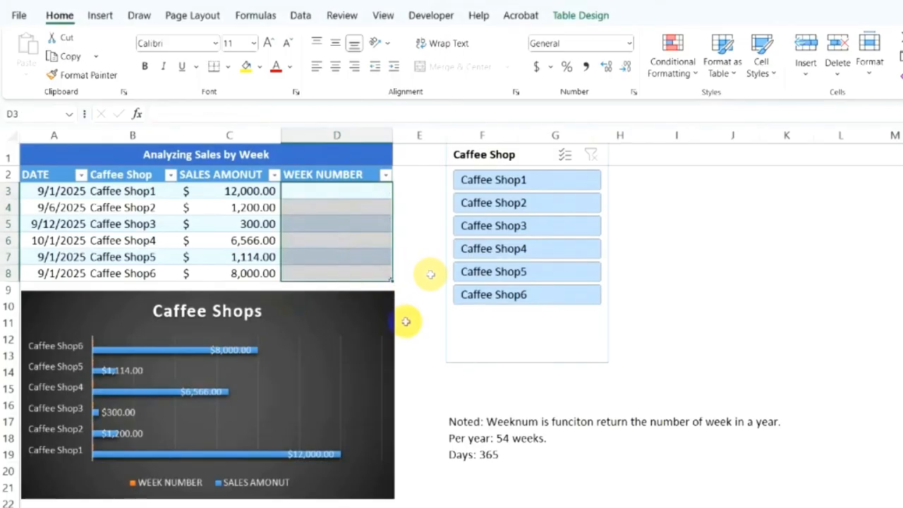
Delete the Caffee Shops chart below the table and the Caffee Shop slicer beside it
{"action": "left_click", "coordinate": [387, 306]}
{"action": "key", "text": "Delete"}
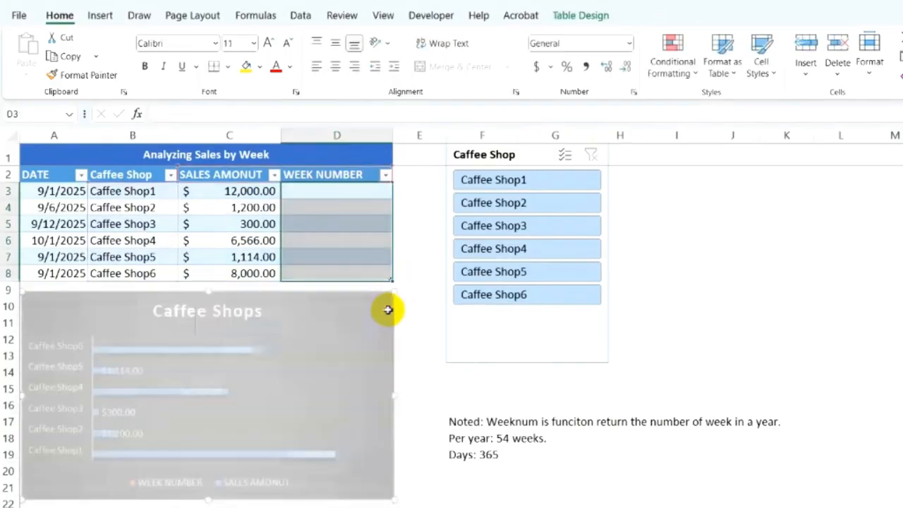
{"action": "left_click", "coordinate": [525, 154]}
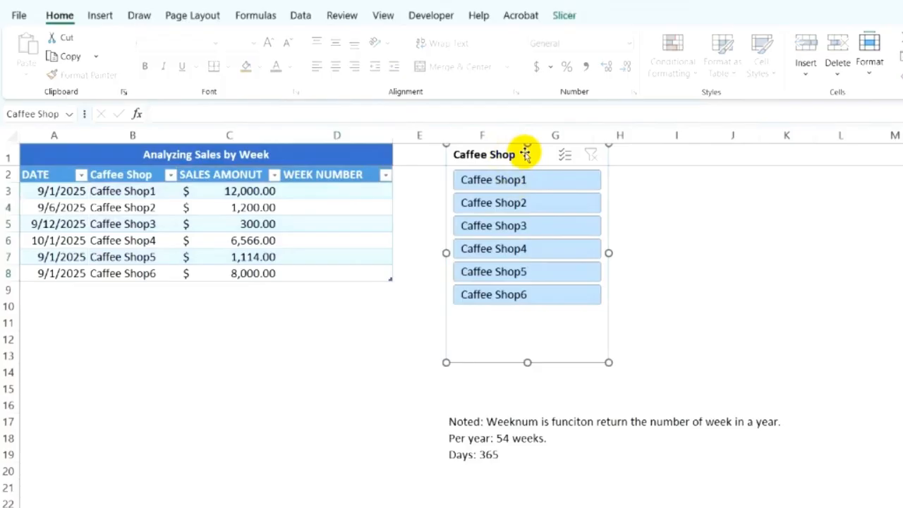
{"action": "key", "text": "Delete"}
{"action": "left_click", "coordinate": [343, 302]}
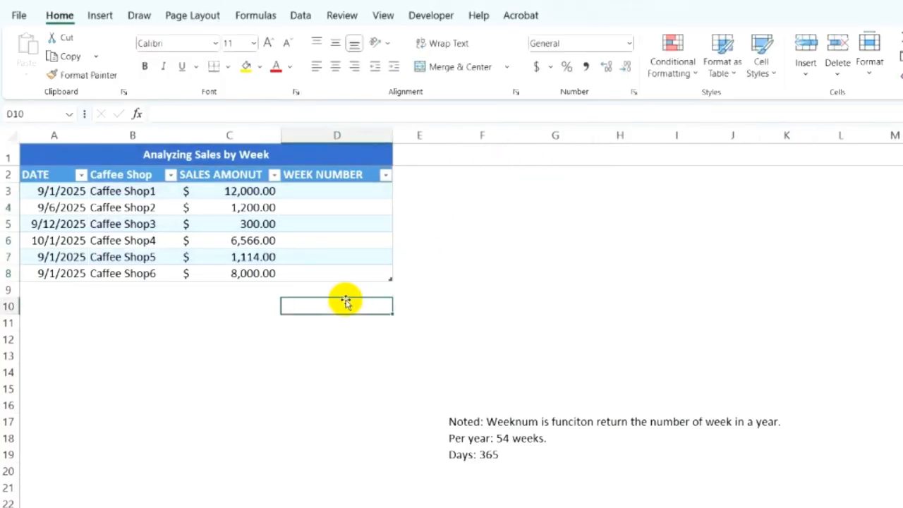
{"action": "left_click", "coordinate": [337, 191]}
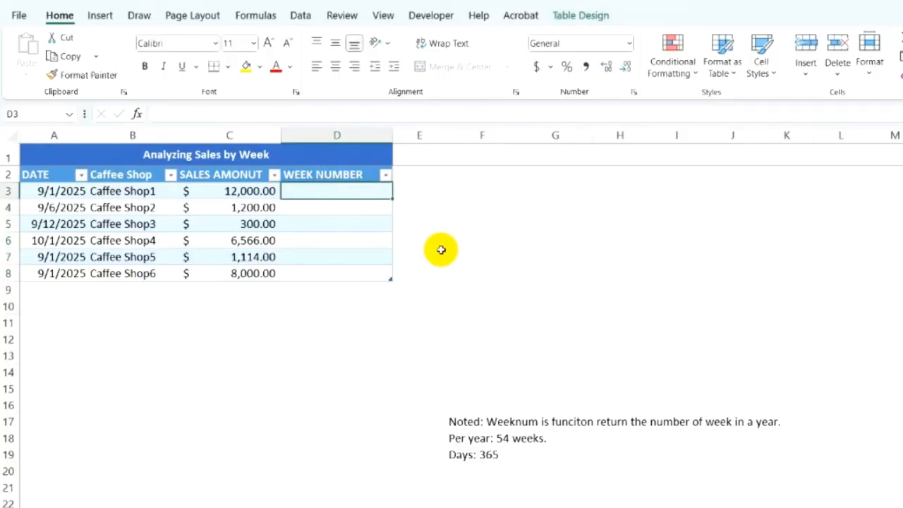
{"action": "type", "text": "=WEEK"}
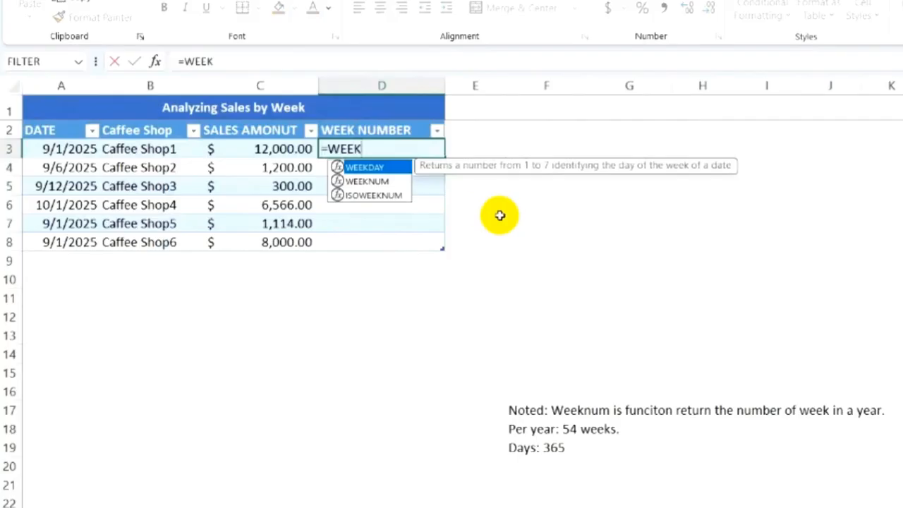
{"action": "double_click", "coordinate": [367, 180]}
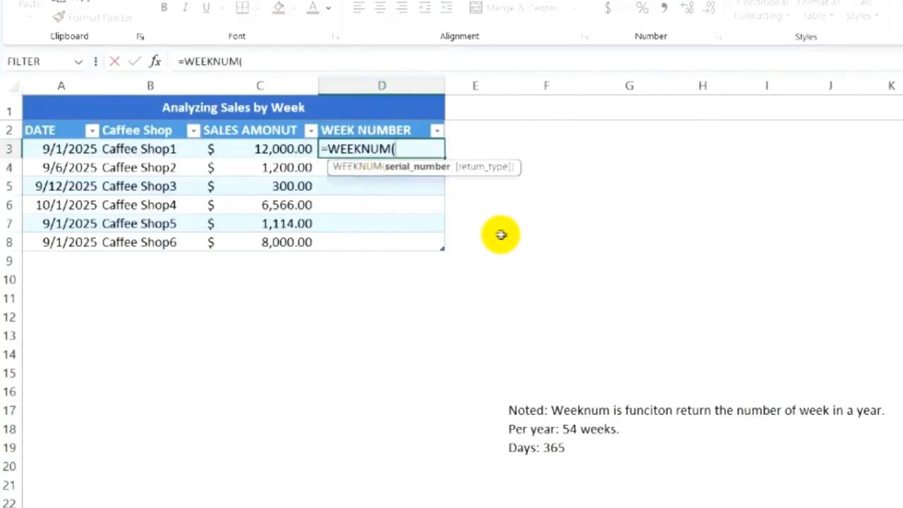
{"action": "left_click", "coordinate": [68, 149]}
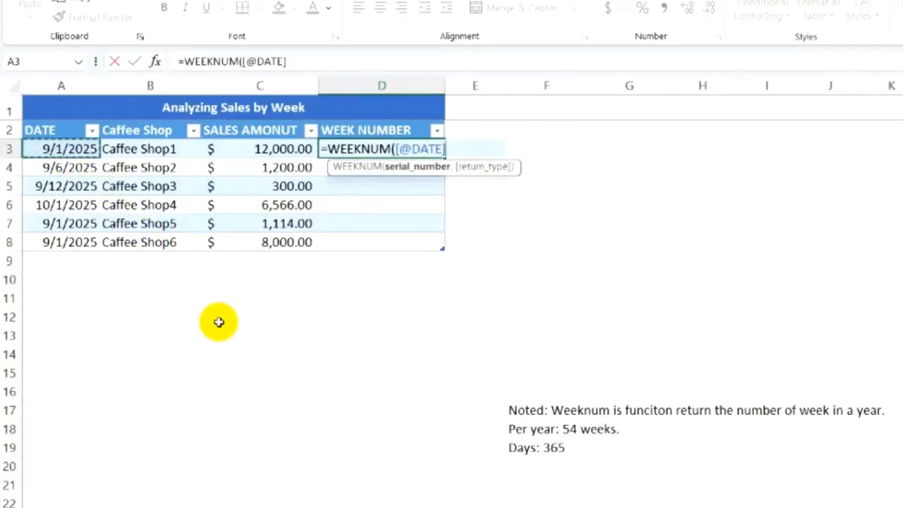
{"action": "type", "text": ")"}
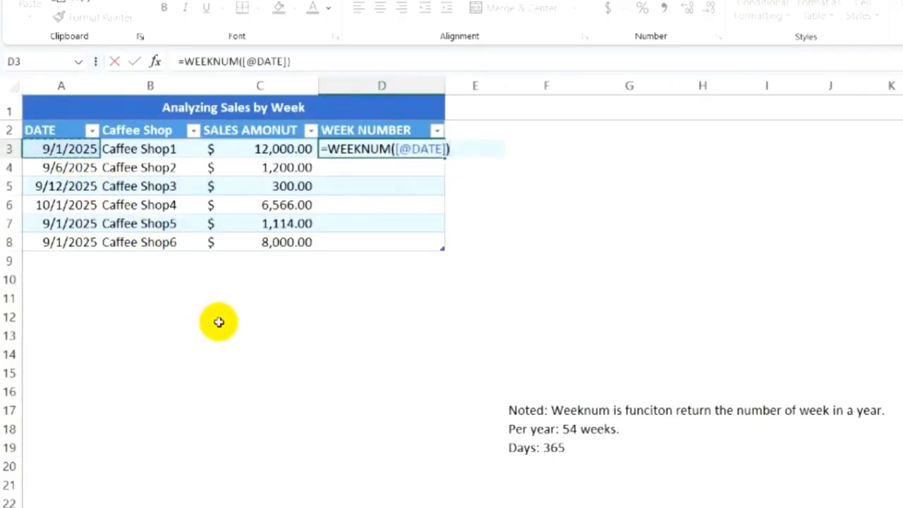
{"action": "key", "text": "Return"}
{"action": "left_click_drag", "start_coordinate": [398, 151], "coordinate": [390, 240]}
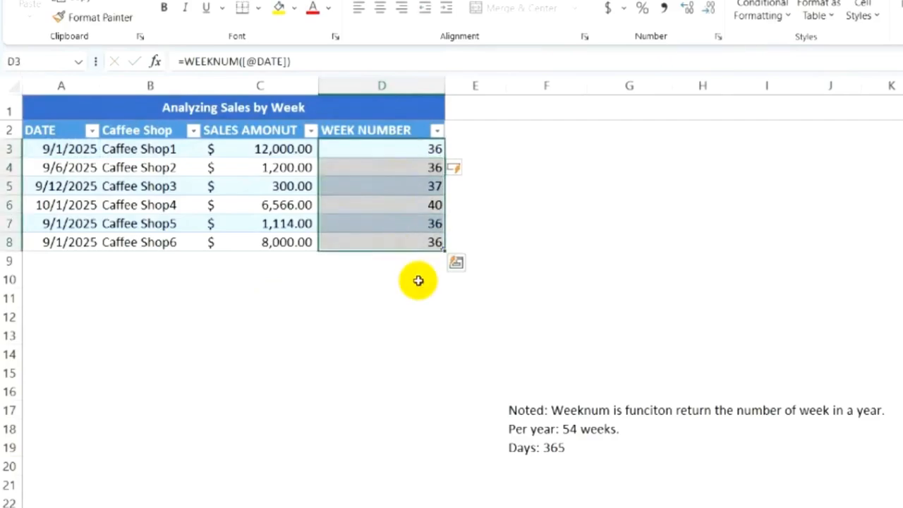
Insert a 2-D clustered bar chart based on the shop, sales and week number data in B2:D8
{"action": "left_click_drag", "start_coordinate": [144, 132], "coordinate": [303, 186]}
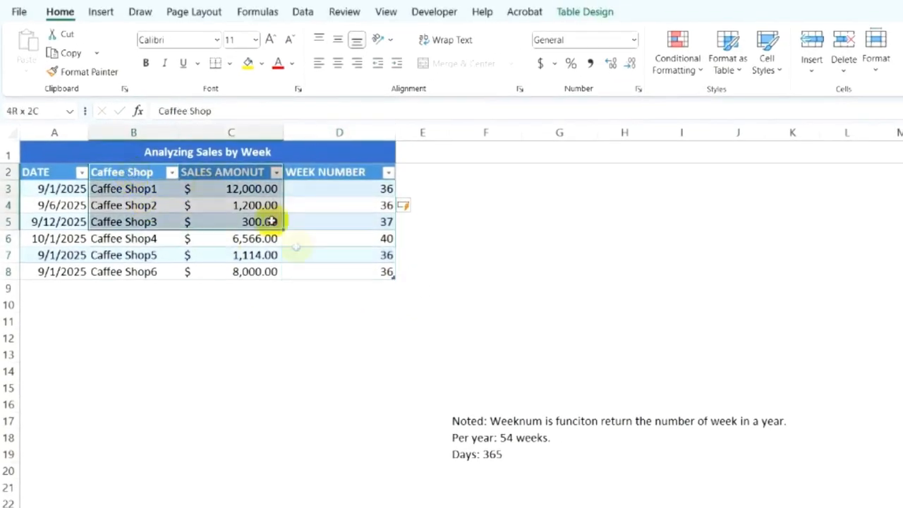
{"action": "left_click_drag", "start_coordinate": [272, 222], "coordinate": [304, 265]}
{"action": "left_click", "coordinate": [99, 12]}
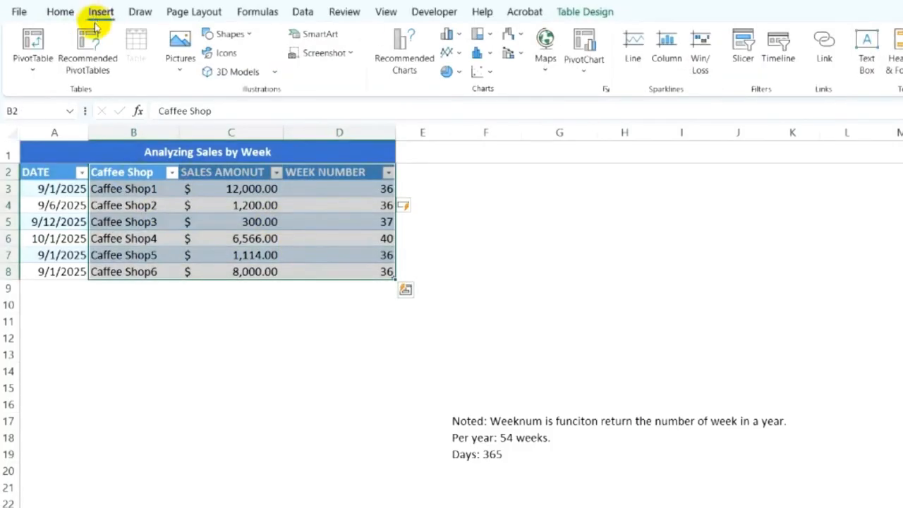
{"action": "left_click", "coordinate": [458, 35]}
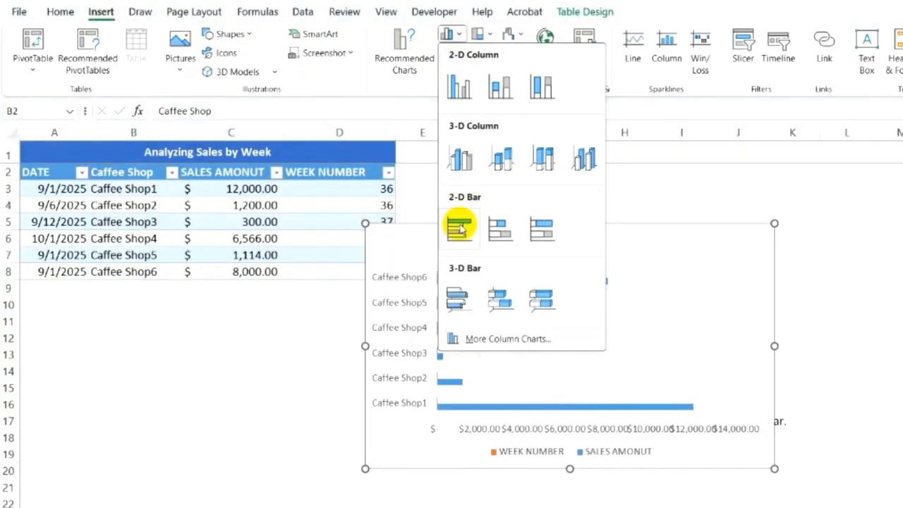
{"action": "left_click", "coordinate": [460, 227]}
Place the bar chart directly below the table and resize it to the table's width, ending at row 21
{"action": "left_click_drag", "start_coordinate": [641, 244], "coordinate": [308, 307]}
{"action": "scroll", "coordinate": [489, 387], "scroll_direction": "down", "scroll_amount": 1}
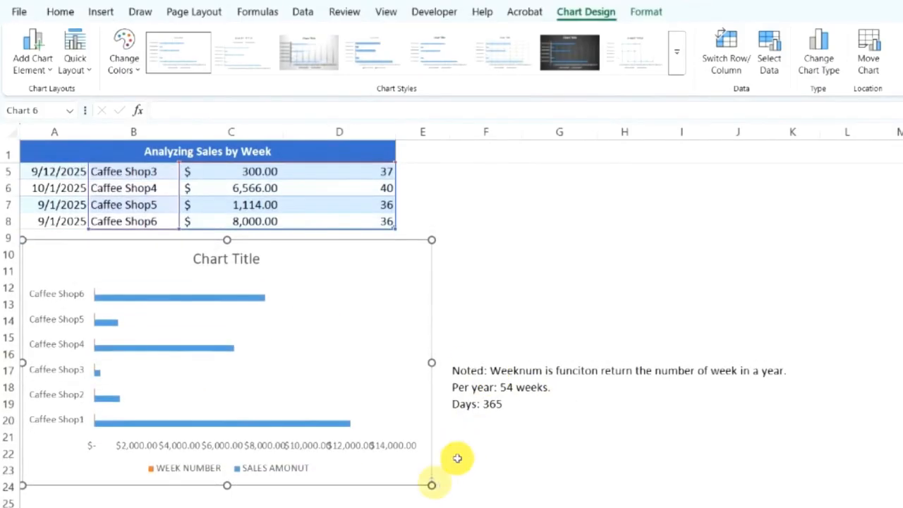
{"action": "left_click_drag", "start_coordinate": [427, 485], "coordinate": [395, 440]}
Delete the chart's horizontal value axis and apply the dark chart style, Style 7
{"action": "left_click", "coordinate": [309, 402]}
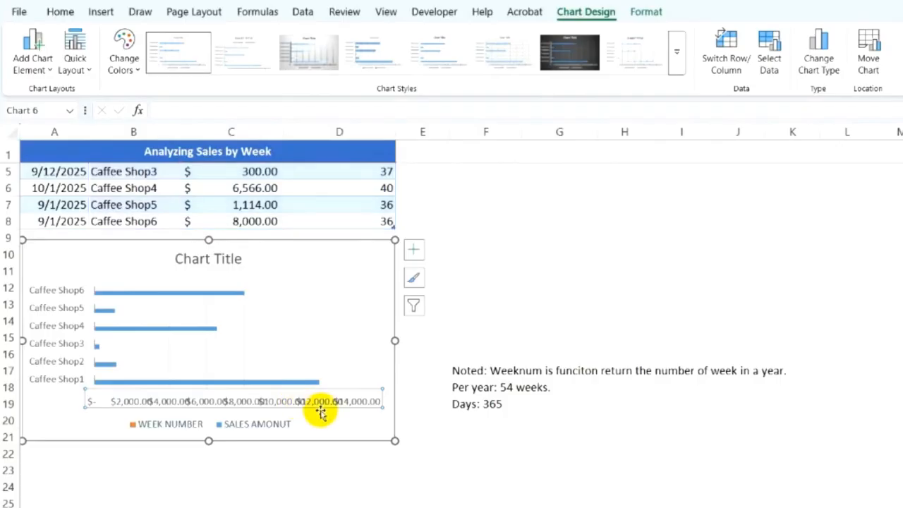
{"action": "key", "text": "Delete"}
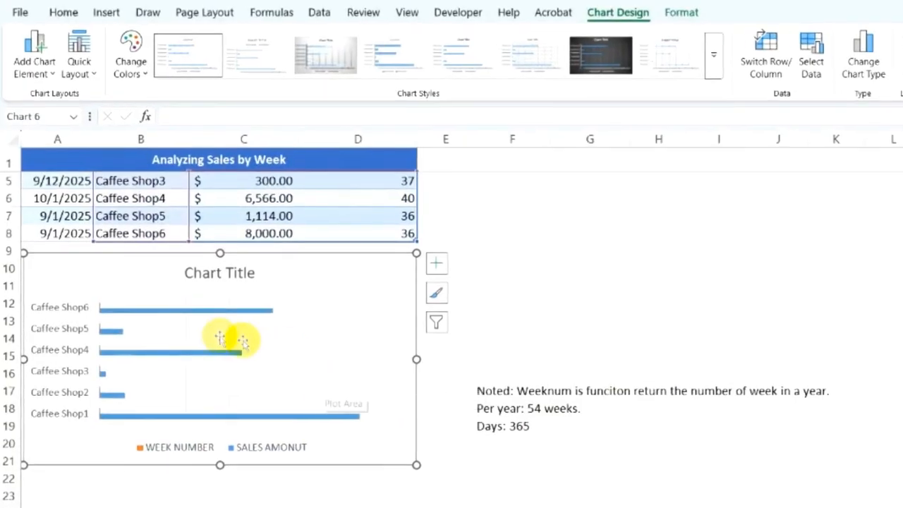
{"action": "left_click", "coordinate": [611, 57]}
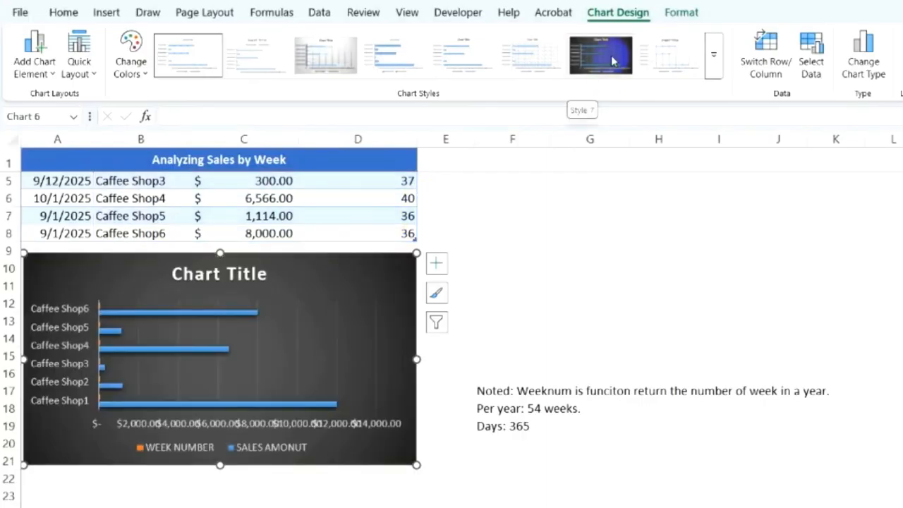
Add Inside Base data labels to the chart and delete the labels of the WEEK NUMBER series
{"action": "left_click", "coordinate": [31, 67]}
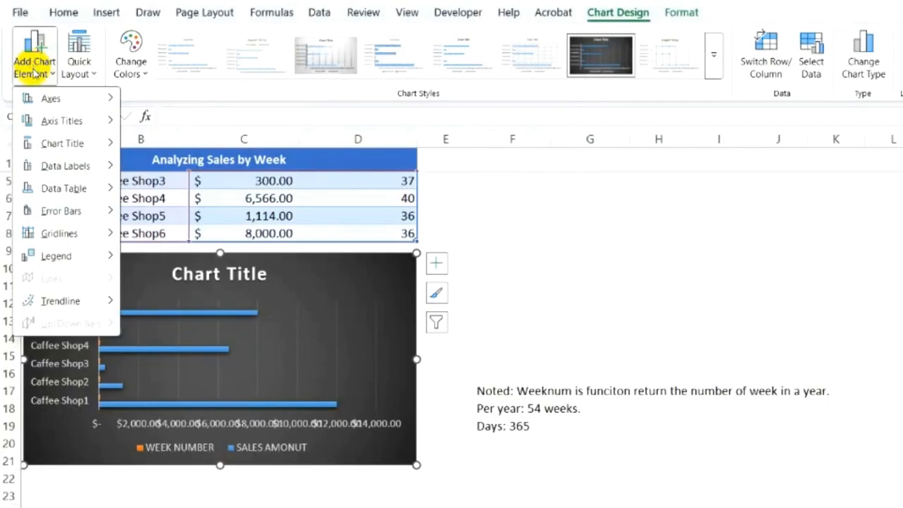
{"action": "mouse_move", "coordinate": [85, 168]}
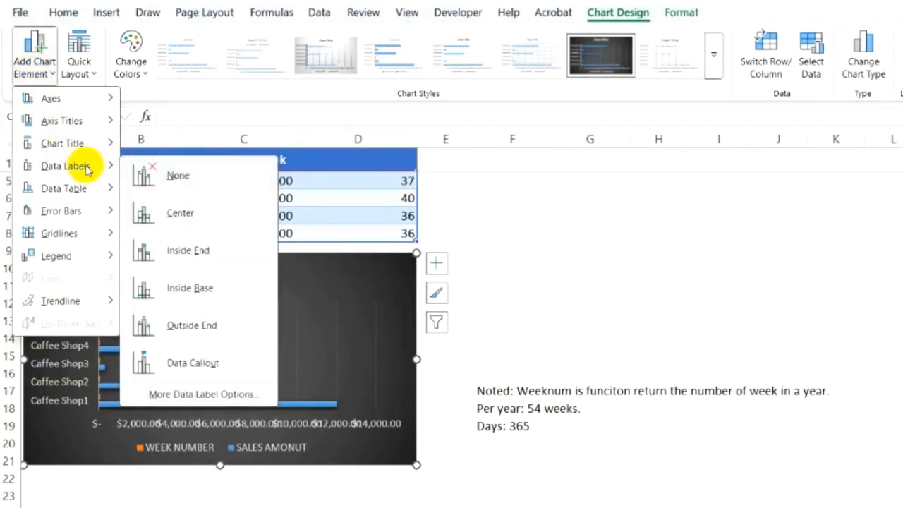
{"action": "left_click", "coordinate": [189, 297]}
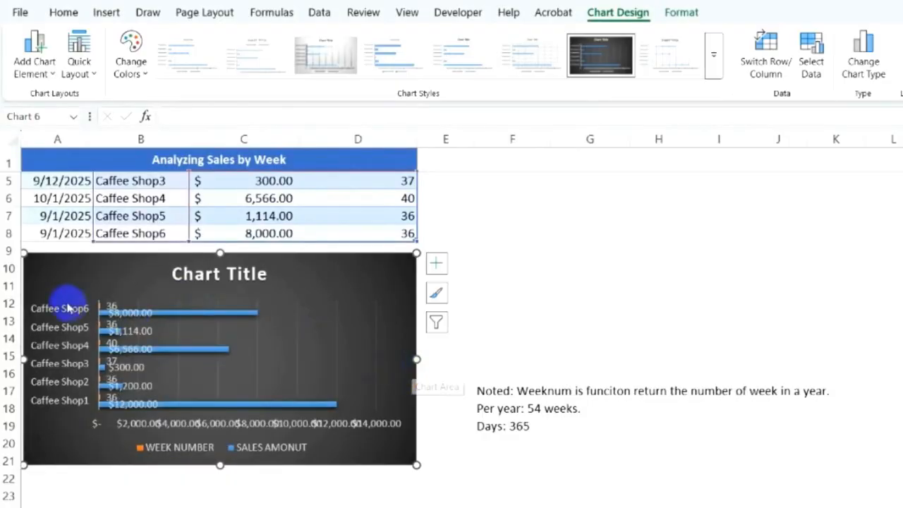
{"action": "left_click", "coordinate": [112, 308]}
{"action": "key", "text": "Delete"}
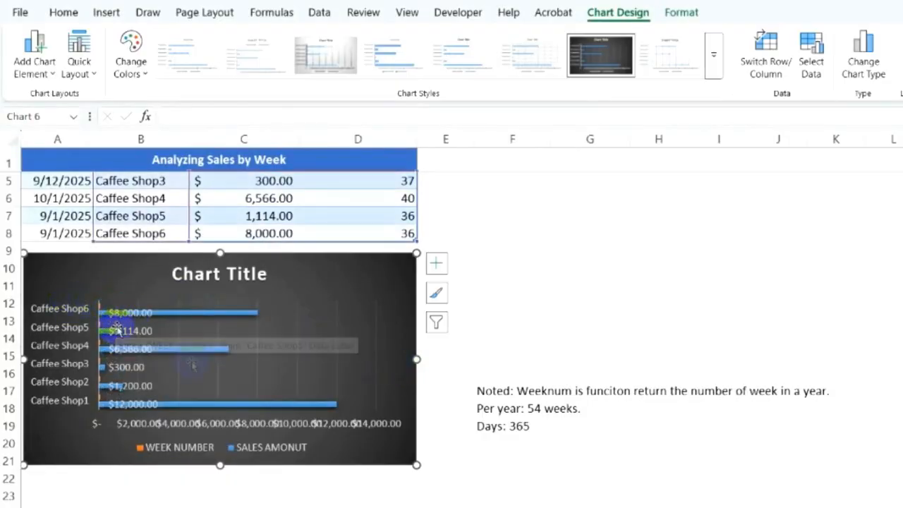
Remove the dollar-value axis from the restyled chart and deselect the chart
{"action": "left_click", "coordinate": [275, 424]}
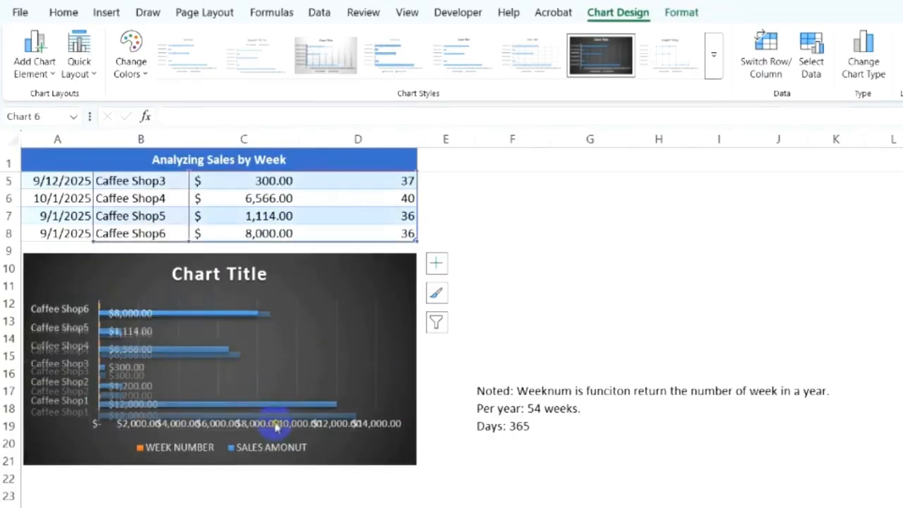
{"action": "key", "text": "Delete"}
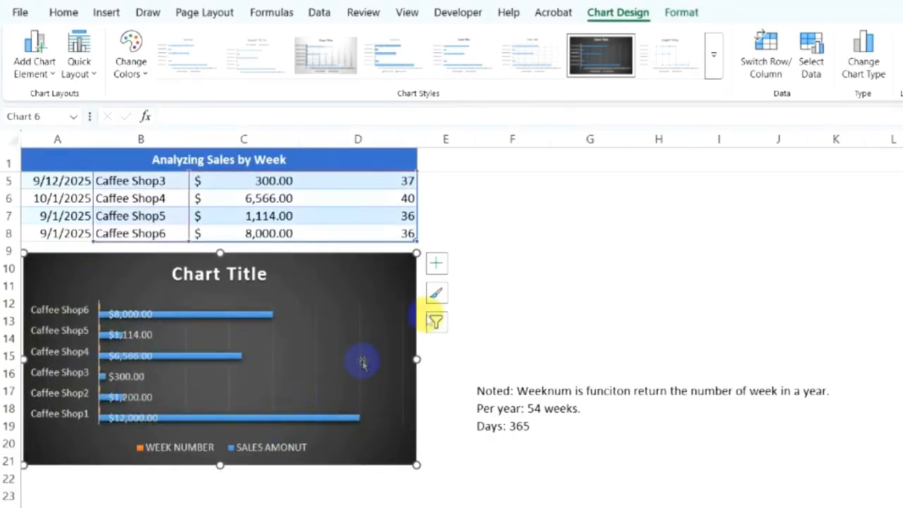
{"action": "left_click", "coordinate": [617, 326]}
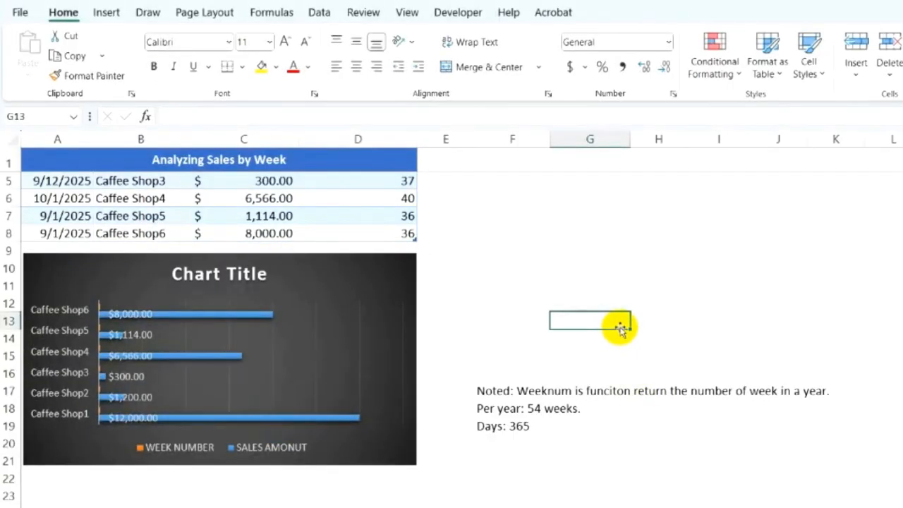
Insert a slicer for the Caffee Shop field and place it beside the table over columns F and G
{"action": "scroll", "coordinate": [329, 212], "scroll_direction": "up", "scroll_amount": 1}
{"action": "left_click_drag", "start_coordinate": [123, 182], "coordinate": [346, 284]}
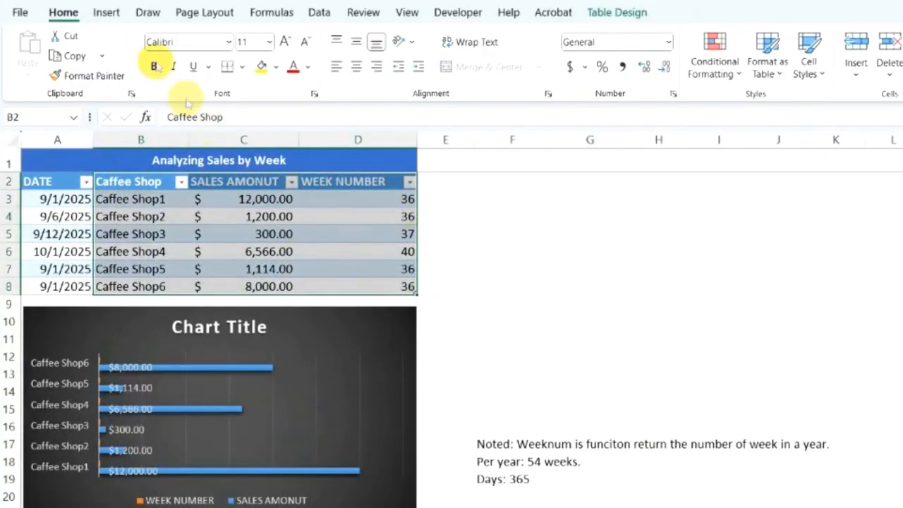
{"action": "left_click", "coordinate": [107, 12]}
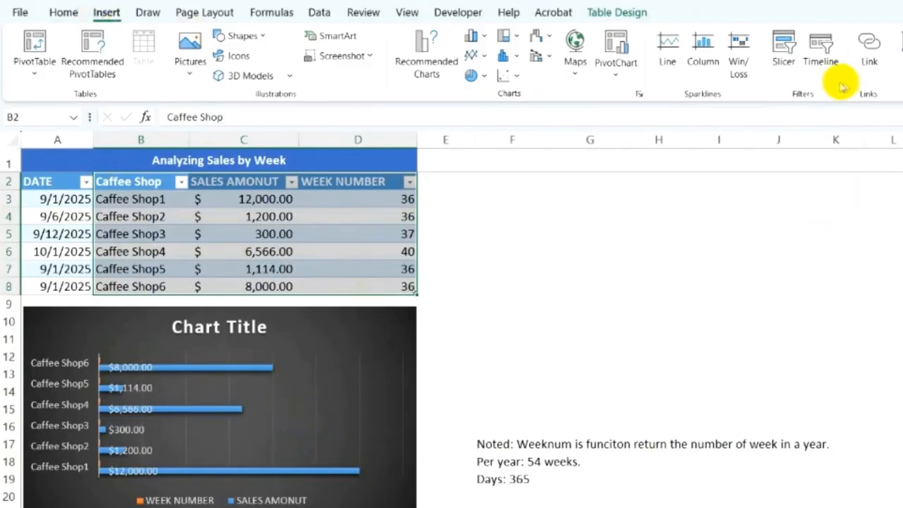
{"action": "left_click", "coordinate": [782, 41]}
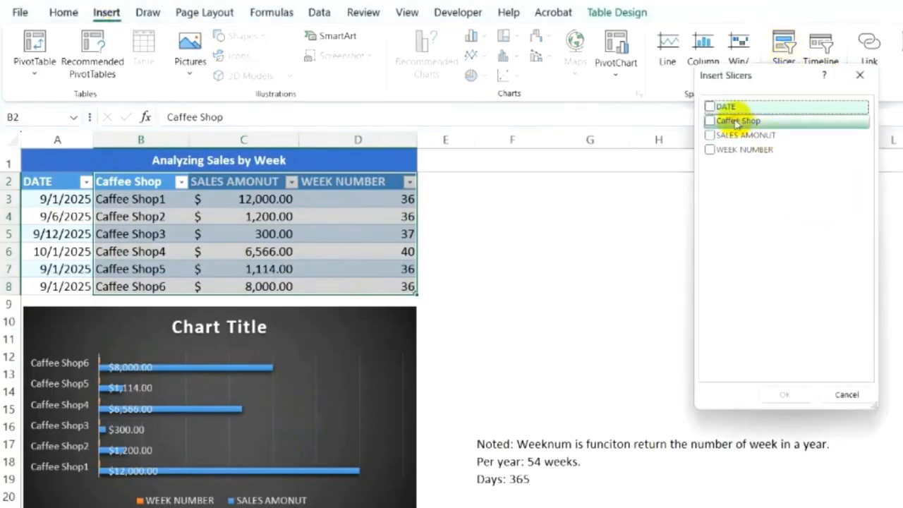
{"action": "left_click", "coordinate": [710, 120]}
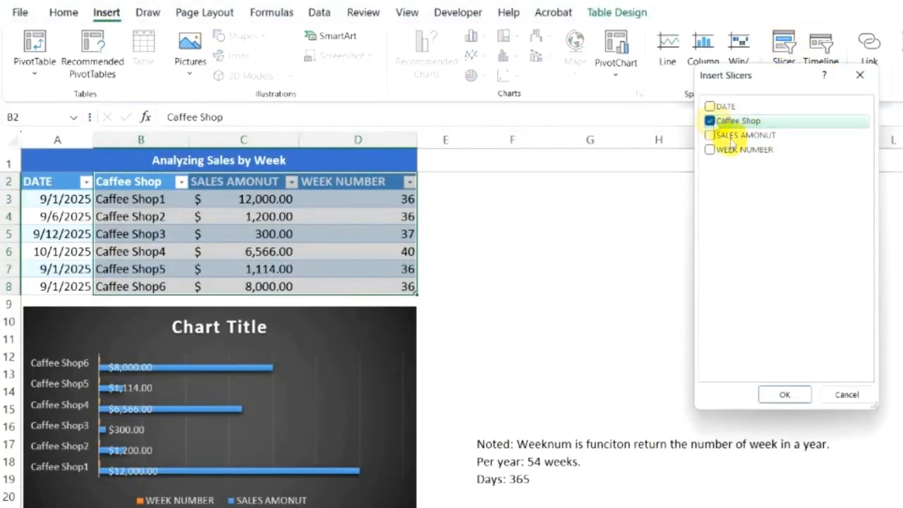
{"action": "left_click", "coordinate": [785, 394]}
{"action": "left_click_drag", "start_coordinate": [631, 258], "coordinate": [558, 163]}
Filter the table and chart by each shop in turn, from Caffee Shop1 to Caffee Shop6, clear the slicer filter and select the week numbers
{"action": "left_click", "coordinate": [570, 189]}
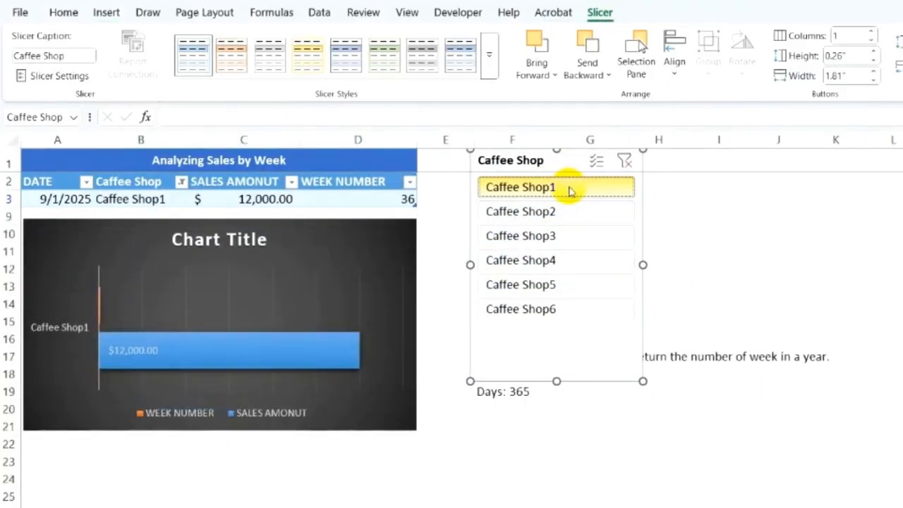
{"action": "left_click", "coordinate": [568, 211]}
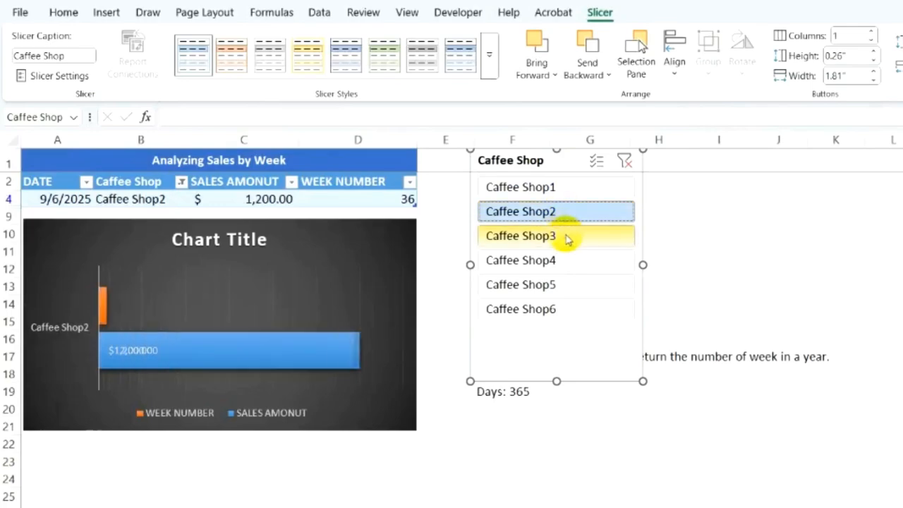
{"action": "left_click", "coordinate": [568, 237]}
{"action": "left_click", "coordinate": [568, 261]}
{"action": "left_click", "coordinate": [564, 284]}
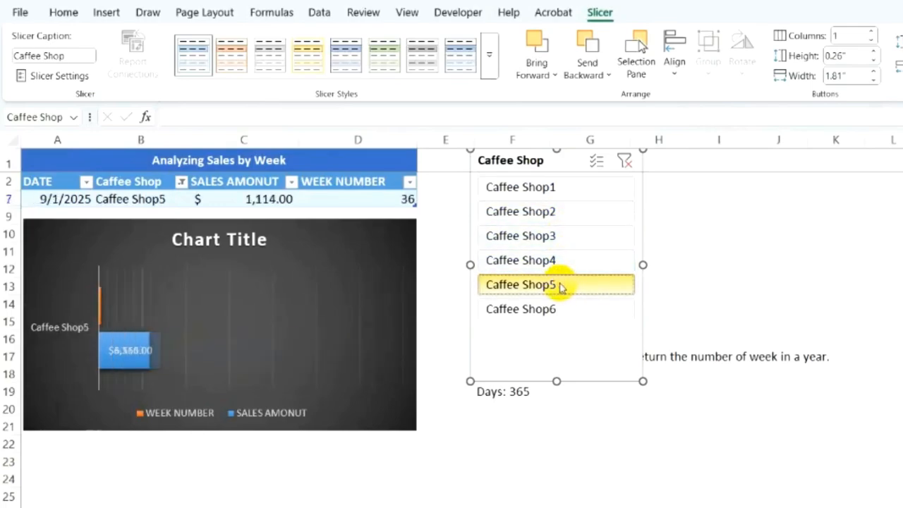
{"action": "left_click", "coordinate": [554, 308]}
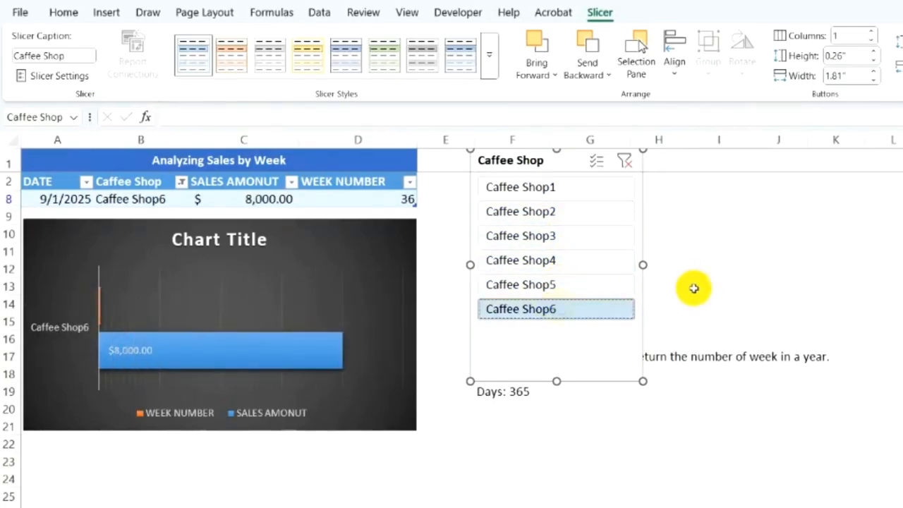
{"action": "left_click", "coordinate": [624, 161]}
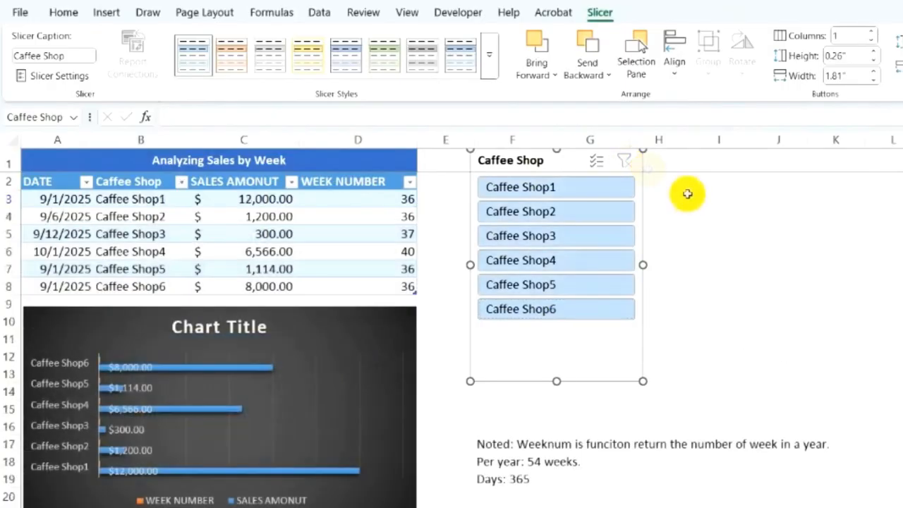
{"action": "left_click", "coordinate": [732, 237]}
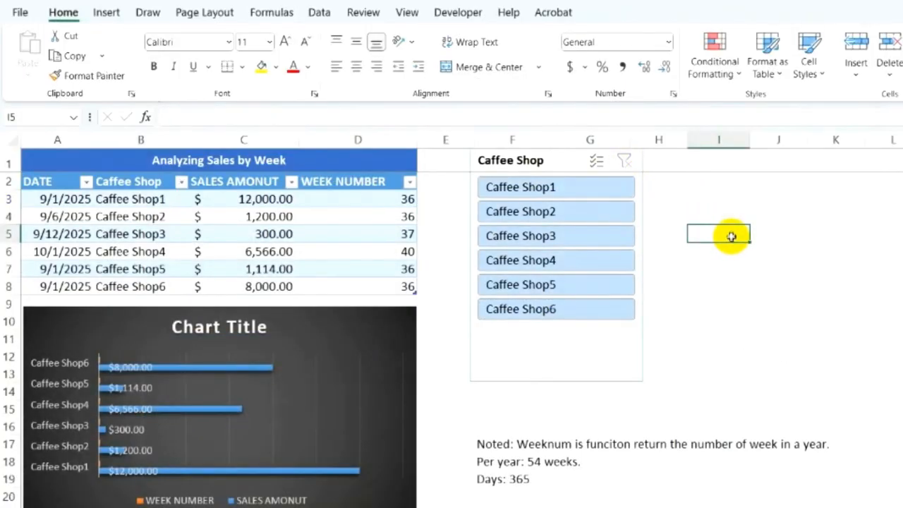
{"action": "left_click_drag", "start_coordinate": [375, 196], "coordinate": [383, 284]}
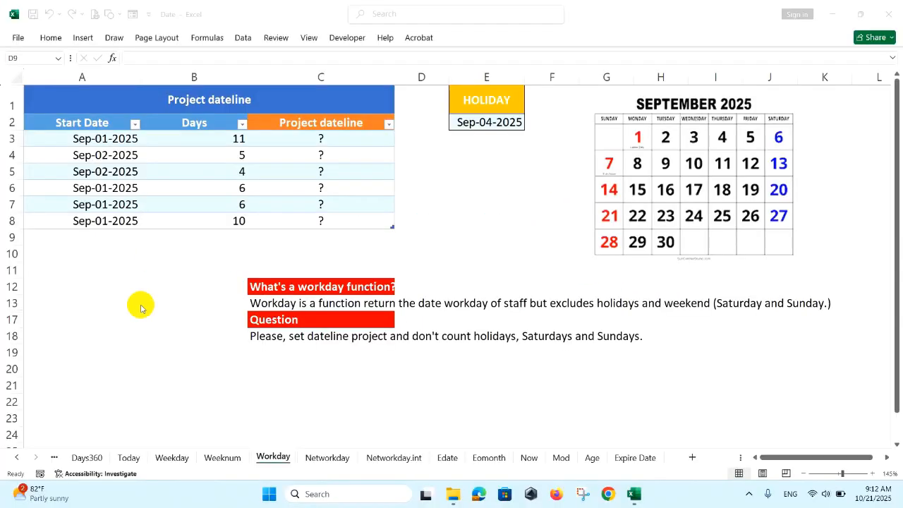
On the Workday sheet, review the Project dateline table, the WORKDAY explanation, the question, the September 2025 calendar and the holiday date
{"action": "left_click_drag", "start_coordinate": [85, 122], "coordinate": [321, 221]}
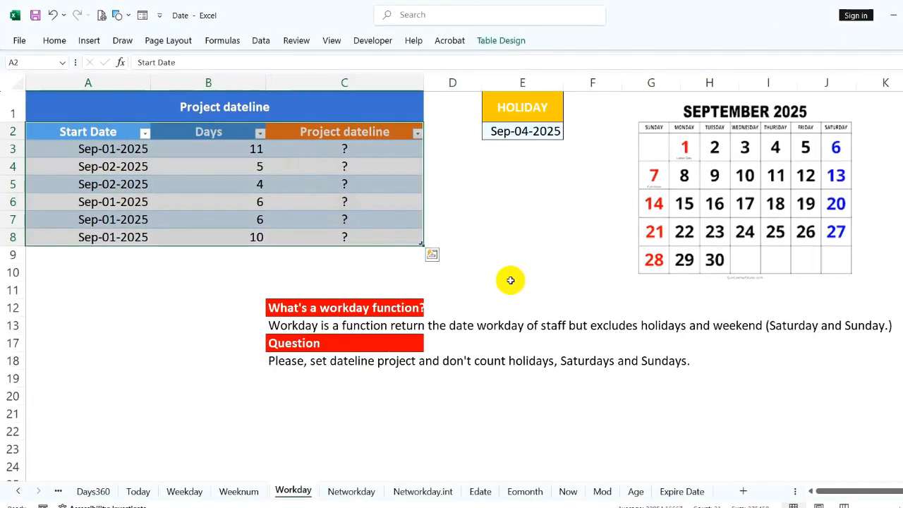
{"action": "left_click_drag", "start_coordinate": [381, 132], "coordinate": [367, 235]}
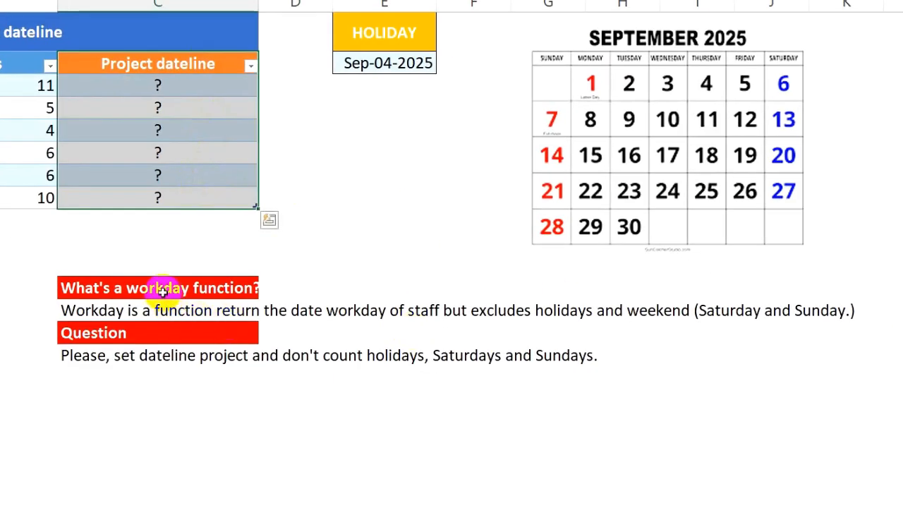
{"action": "left_click_drag", "start_coordinate": [162, 291], "coordinate": [827, 311]}
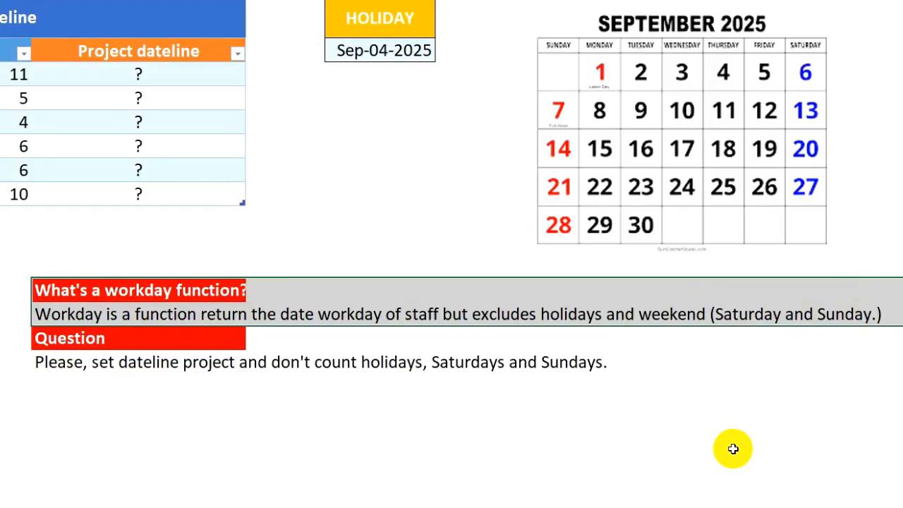
{"action": "left_click_drag", "start_coordinate": [88, 337], "coordinate": [614, 355]}
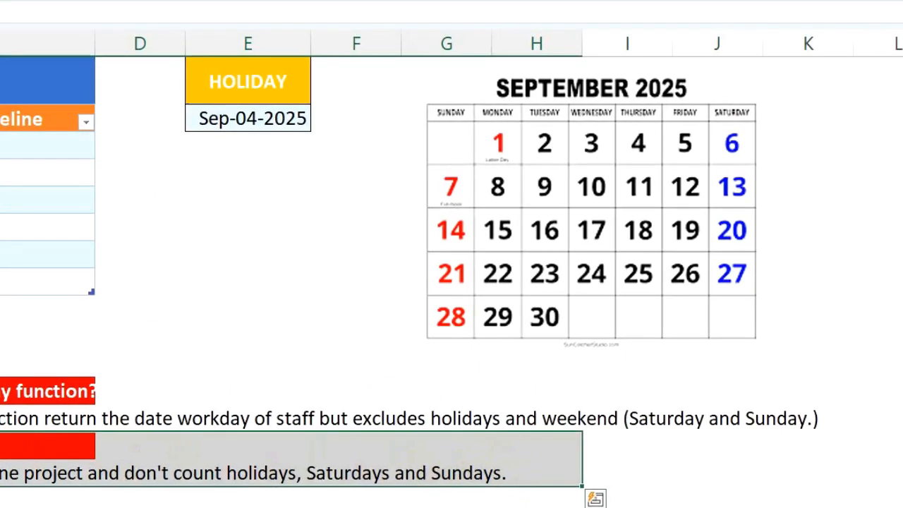
{"action": "left_click", "coordinate": [492, 243]}
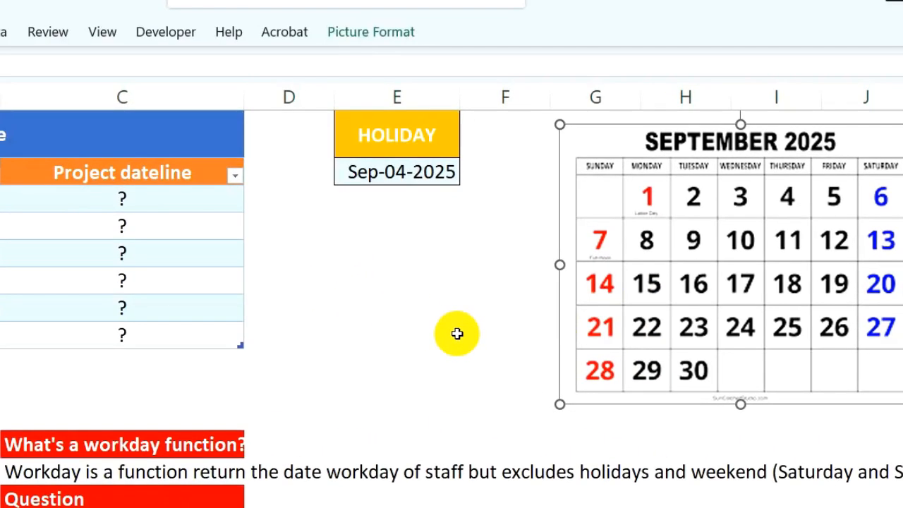
{"action": "left_click_drag", "start_coordinate": [395, 137], "coordinate": [396, 173]}
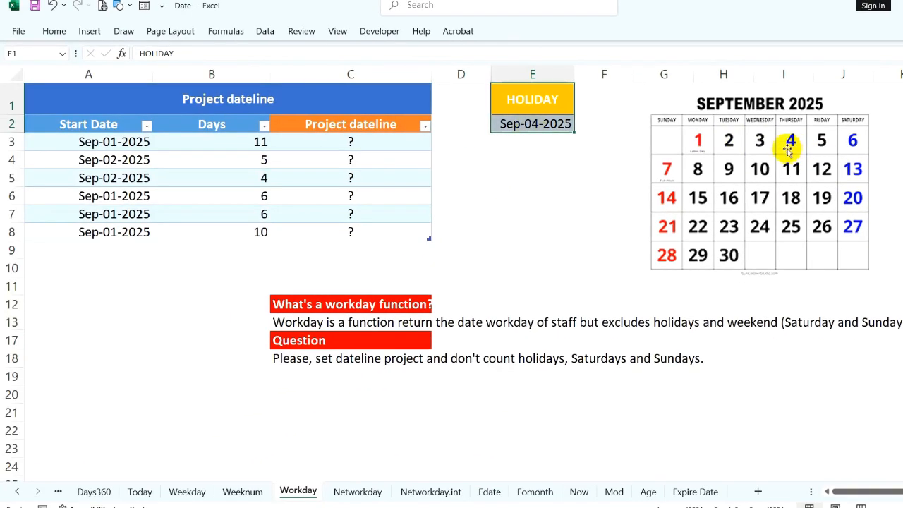
{"action": "left_click", "coordinate": [545, 157]}
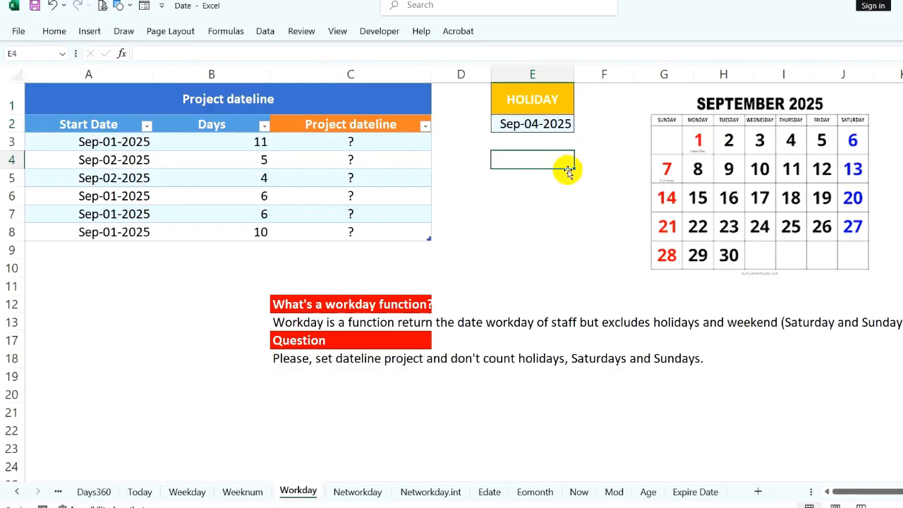
{"action": "left_click_drag", "start_coordinate": [420, 145], "coordinate": [384, 232]}
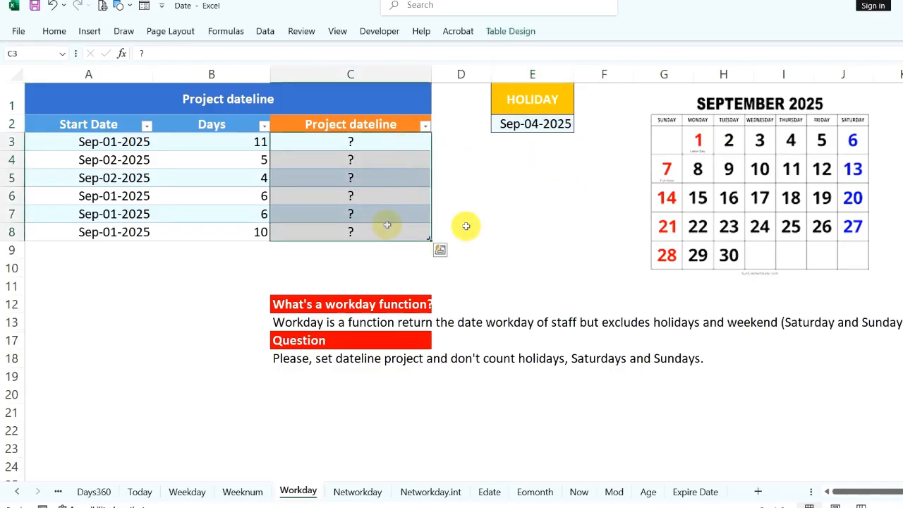
{"action": "left_click", "coordinate": [365, 144]}
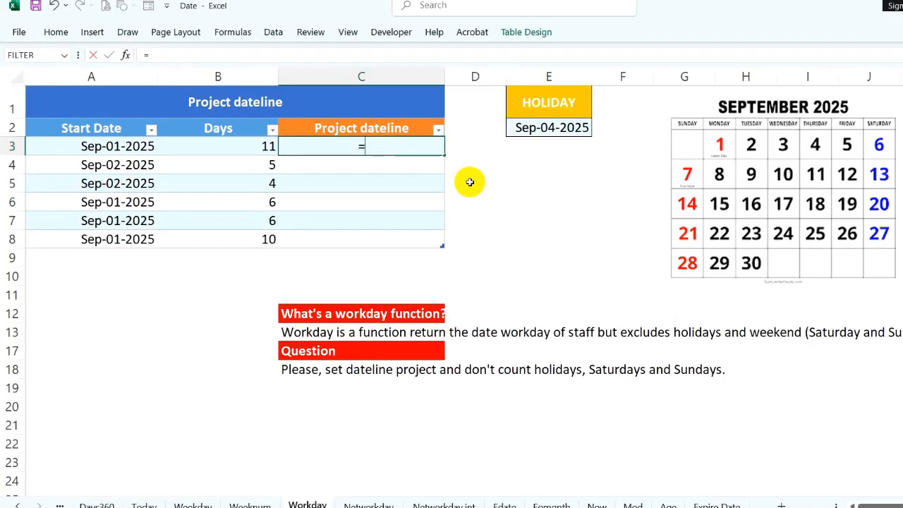
{"action": "type", "text": "WORKDAY("}
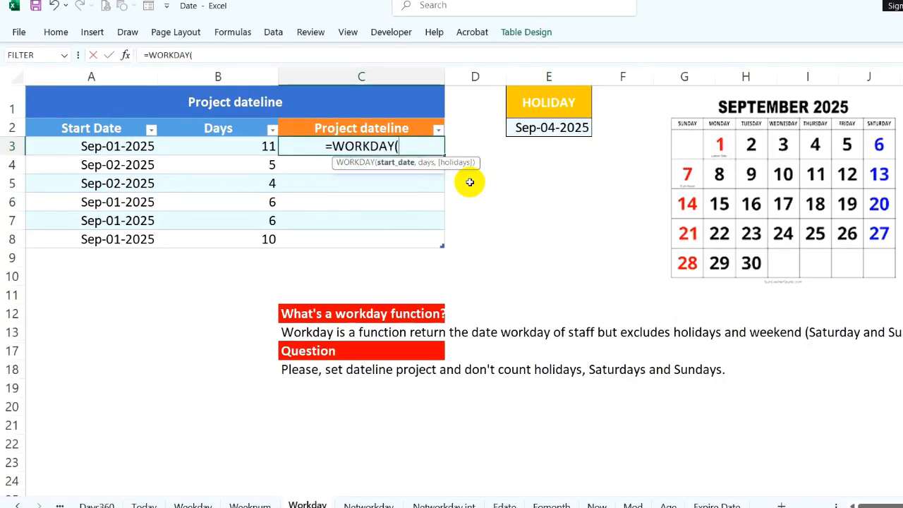
{"action": "left_click", "coordinate": [113, 146]}
{"action": "type", "text": ","}
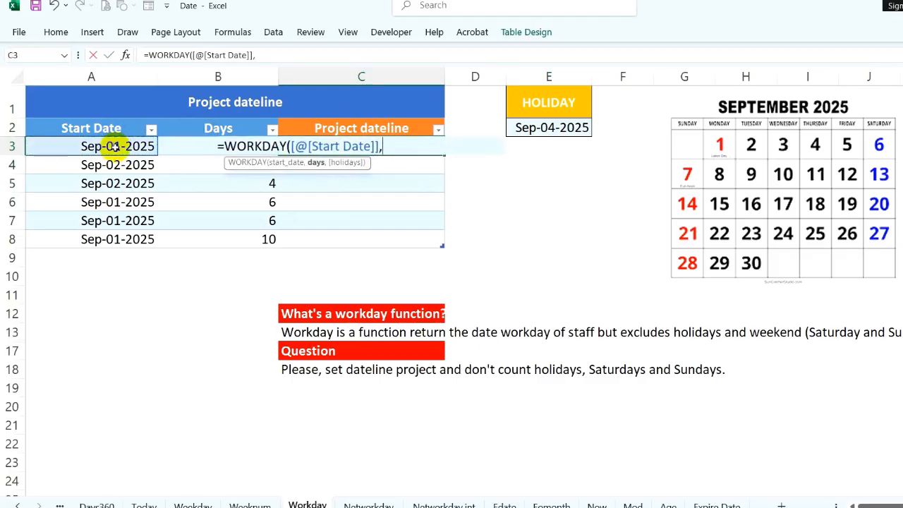
{"action": "left_click", "coordinate": [188, 146]}
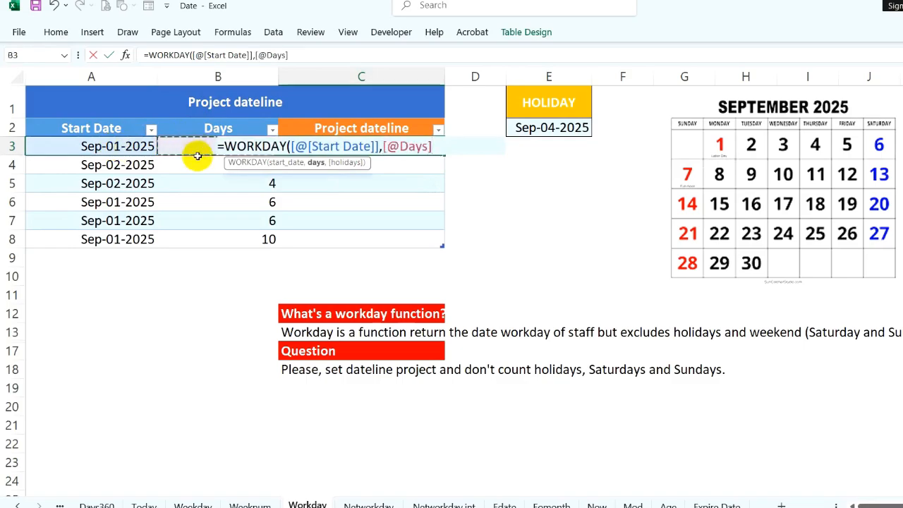
{"action": "type", "text": ","}
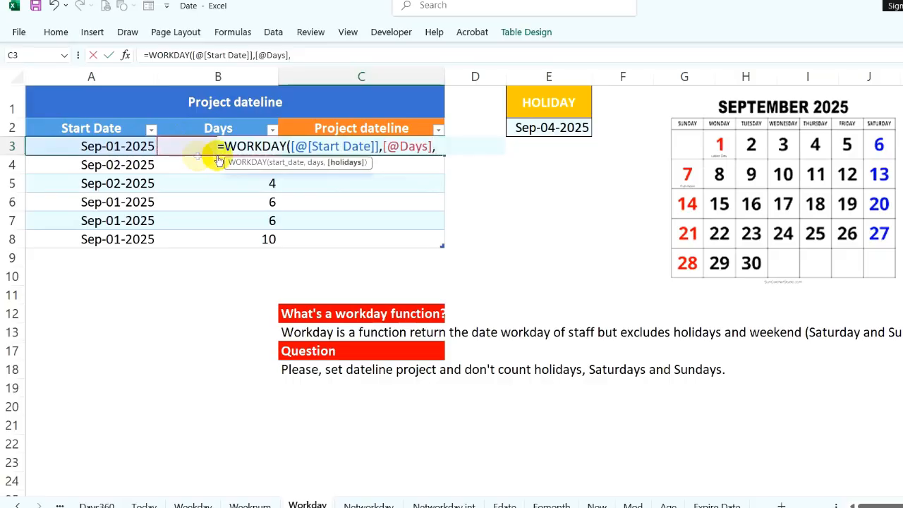
{"action": "left_click", "coordinate": [571, 127]}
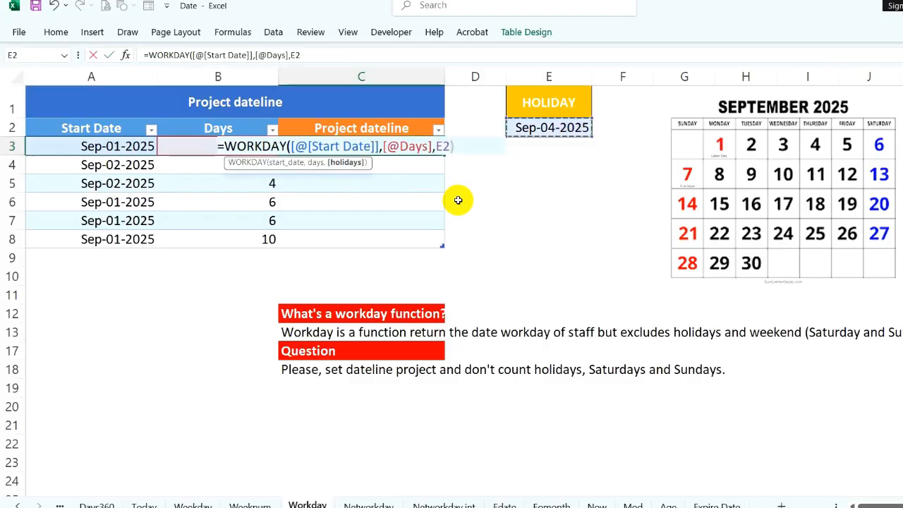
{"action": "type", "text": ")"}
{"action": "key", "text": "ctrl+Return"}
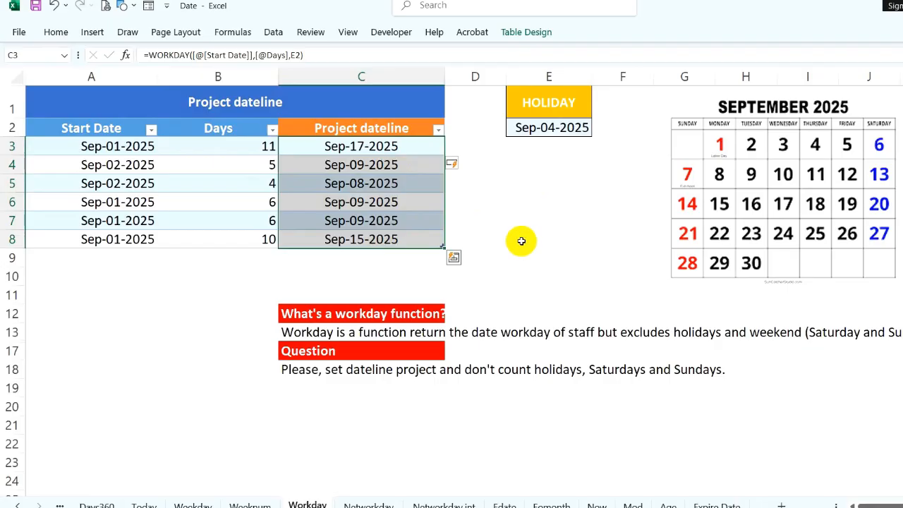
Check the first row's start date, days and calculated project dateline against the September 2025 calendar
{"action": "left_click_drag", "start_coordinate": [112, 146], "coordinate": [338, 149]}
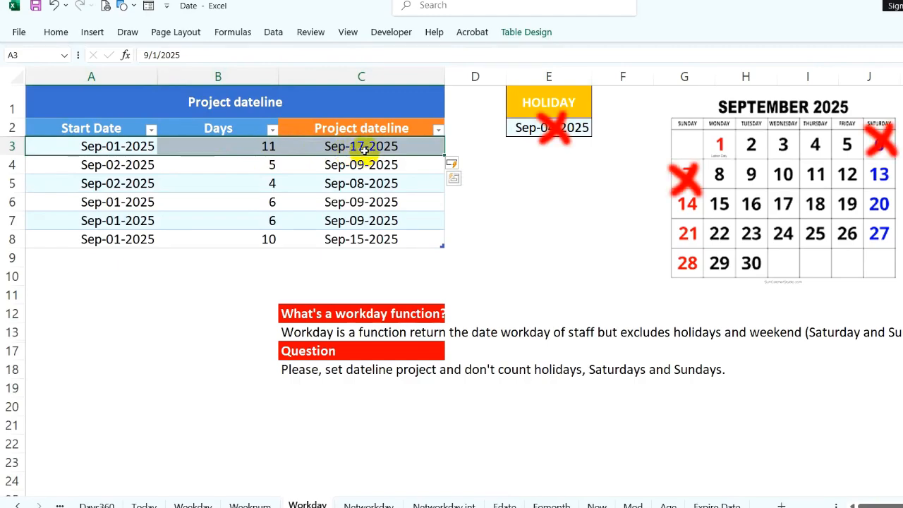
{"action": "left_click", "coordinate": [364, 149]}
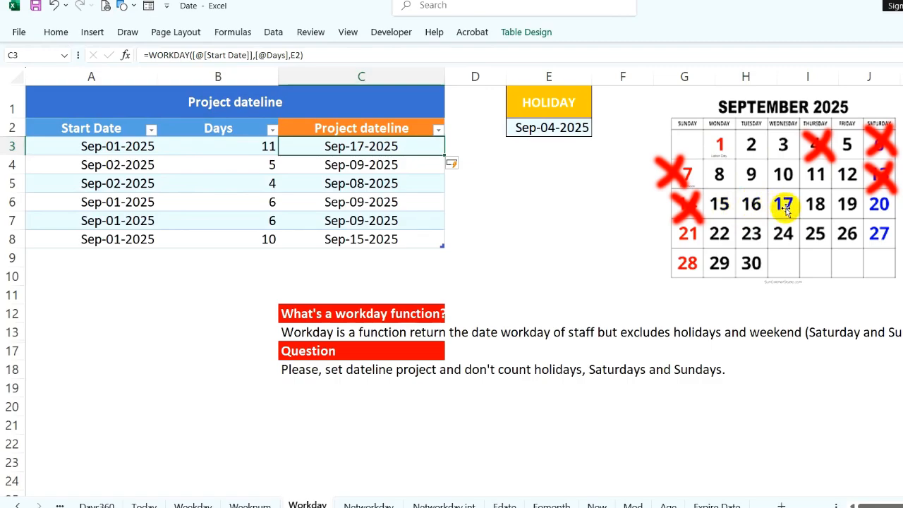
{"action": "left_click", "coordinate": [539, 234]}
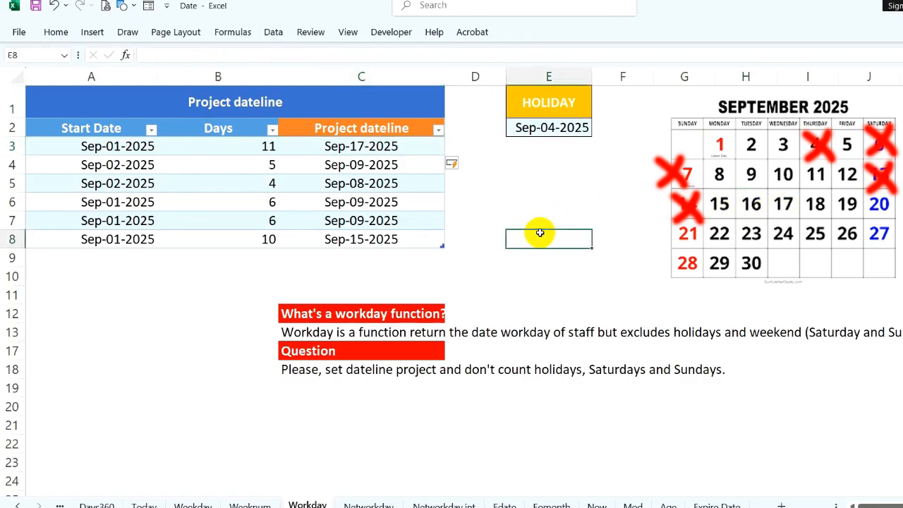